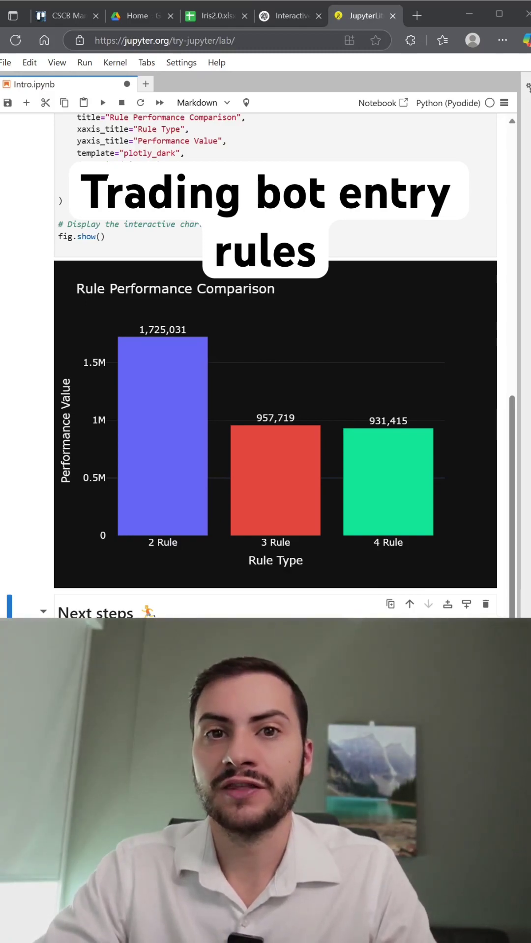
# - Save Intro.ipynb with its rendered Rule Performance Comparison chart using Ctrl+S
pyautogui.hotkey('ctrl', 's')
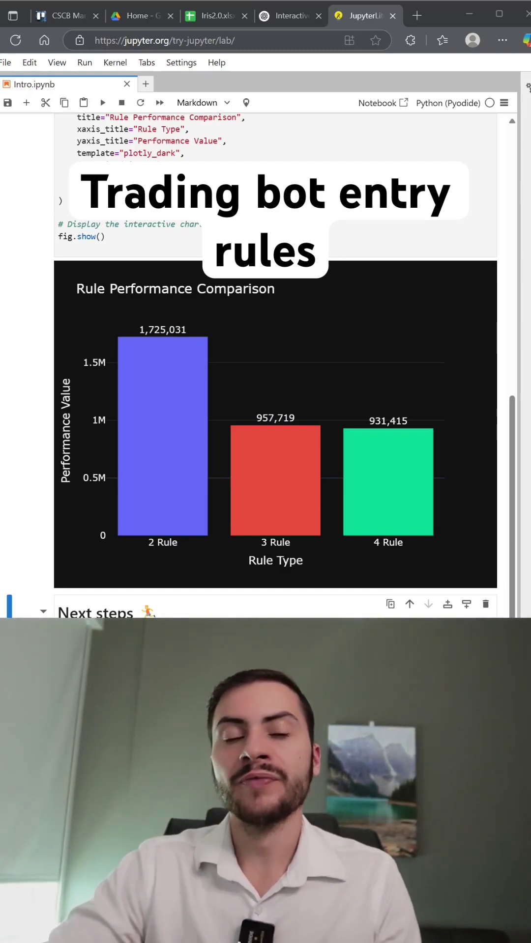